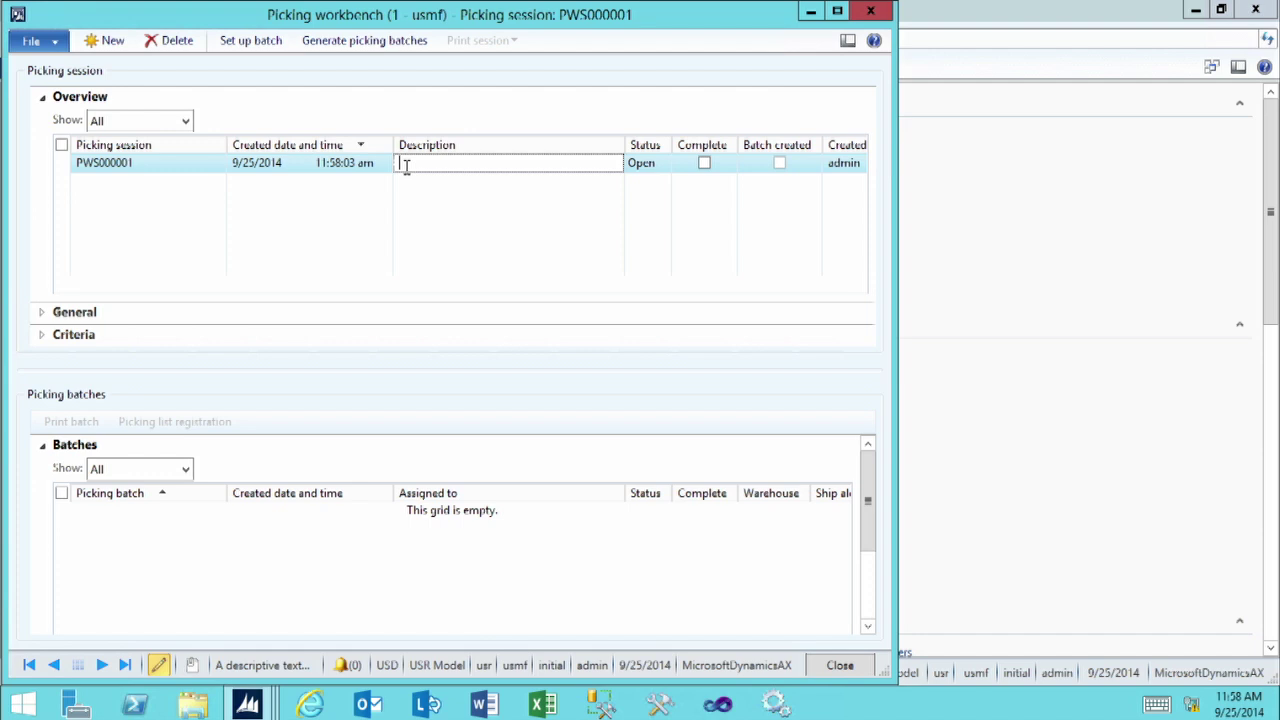
# Enter "9/25/2014 - Whs 11 - Daily Run" as the picking session's description and maximize the workbench window.
pyautogui.write('9/25/2014 - Whs 11 - Daily Run')
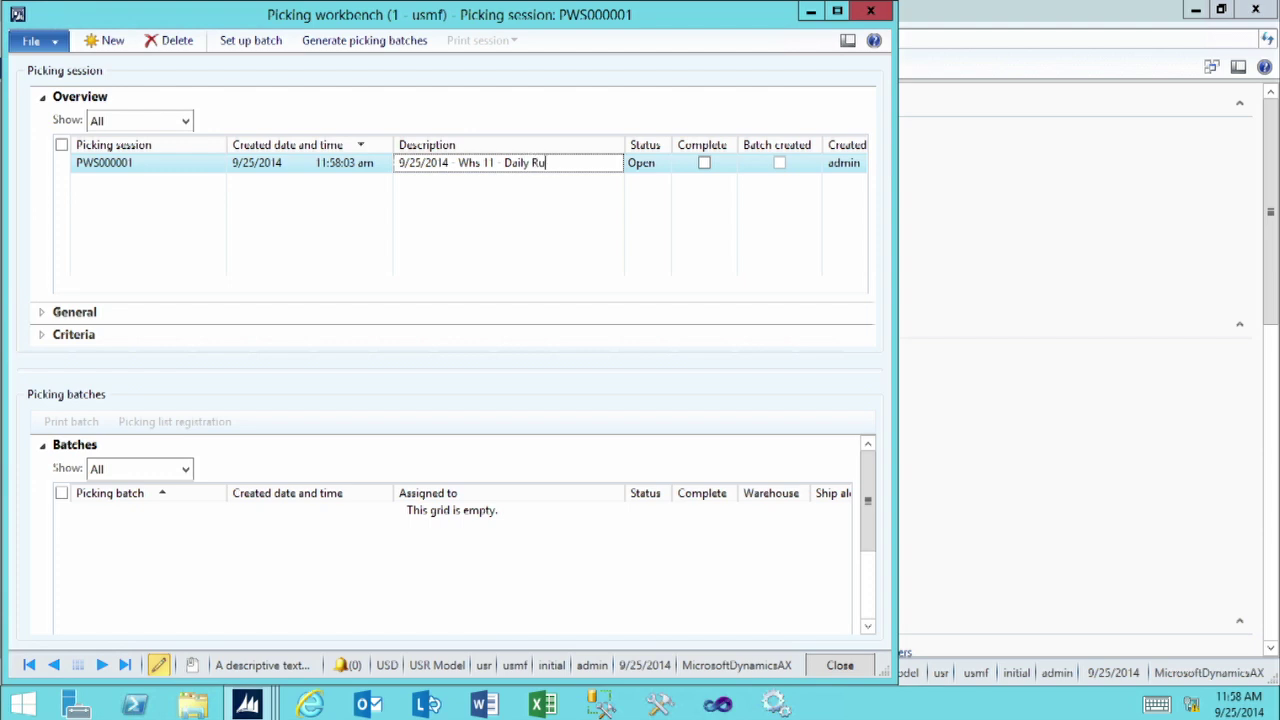
pyautogui.press('Tab')
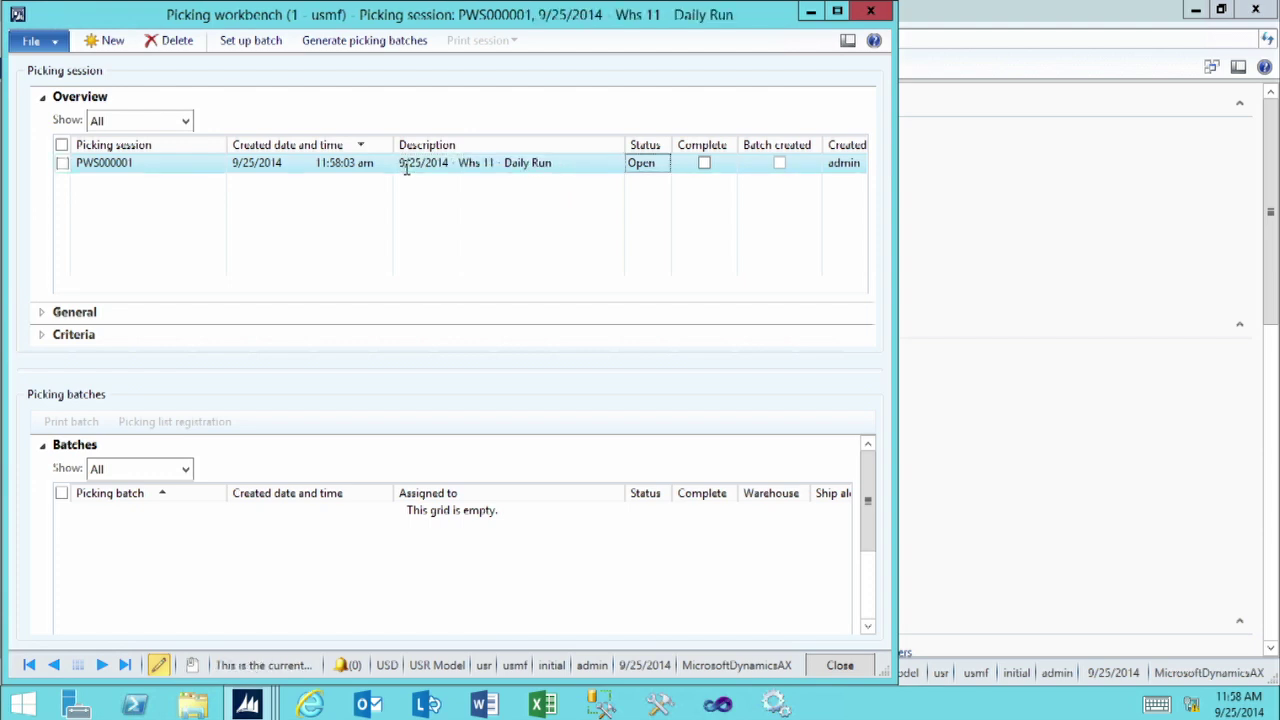
pyautogui.click(836, 14)
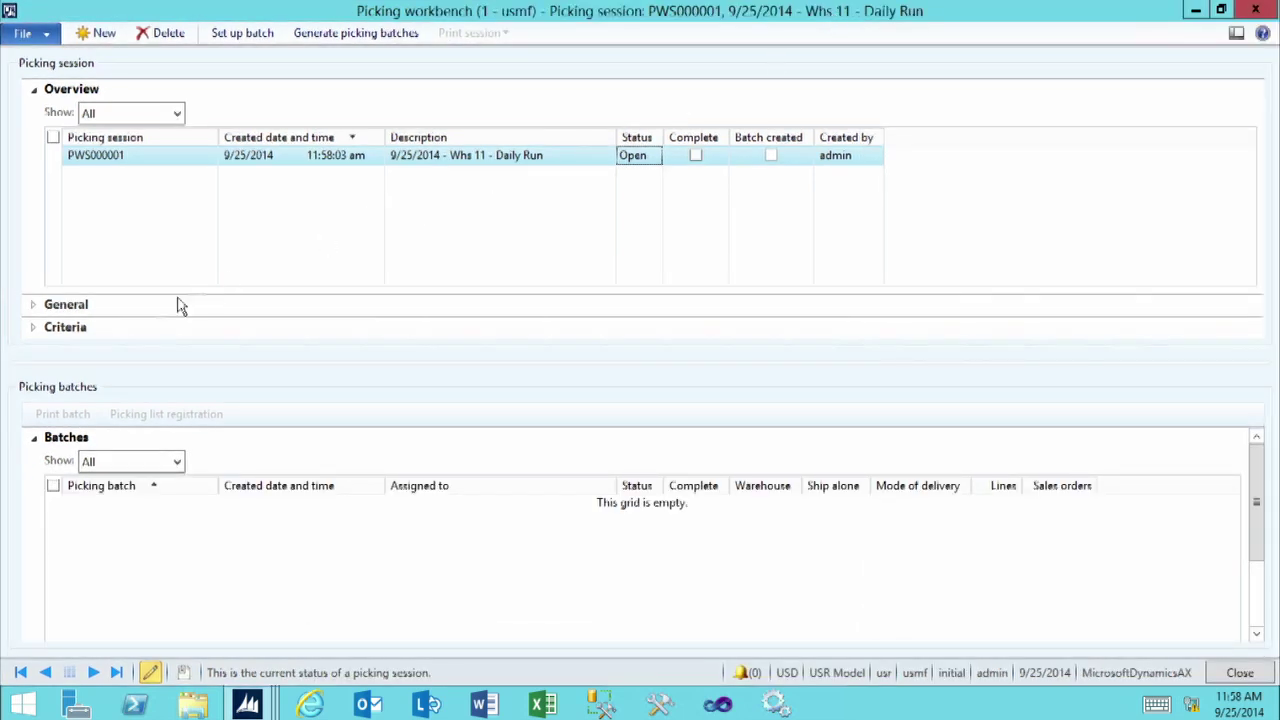
# Review the picking session's general details.
pyautogui.click(54, 310)
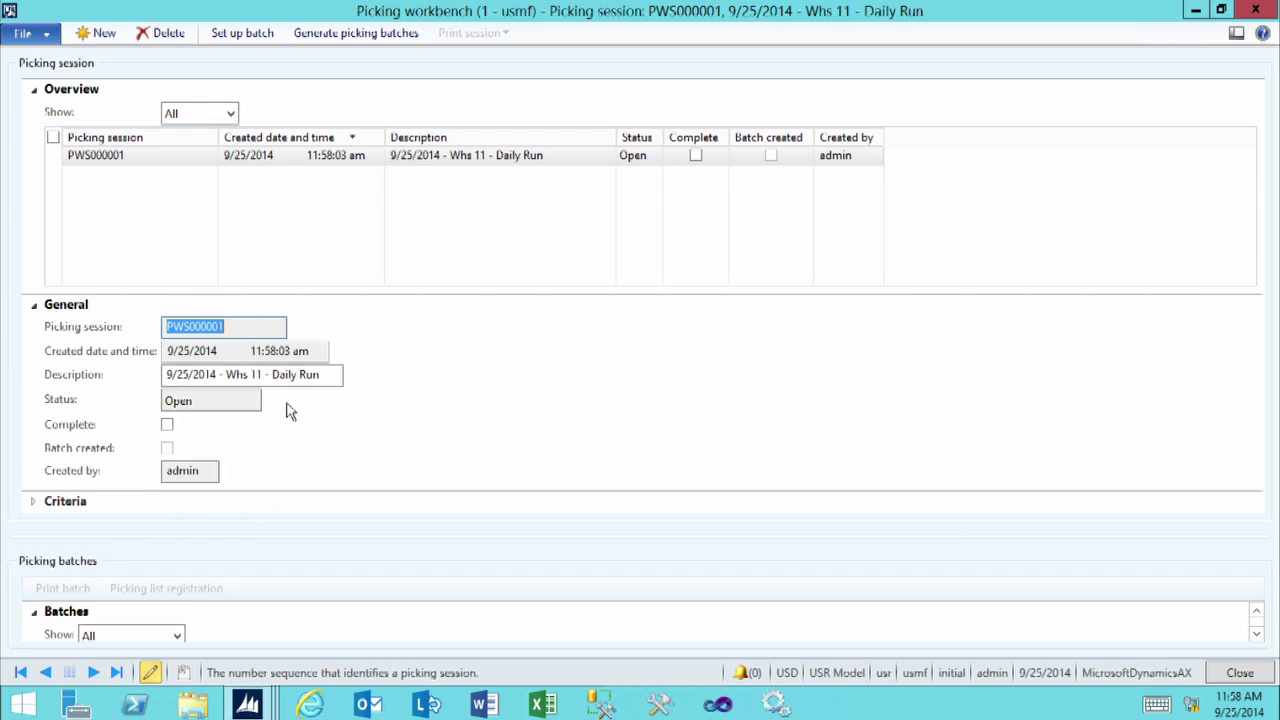
pyautogui.click(56, 299)
pyautogui.click(58, 306)
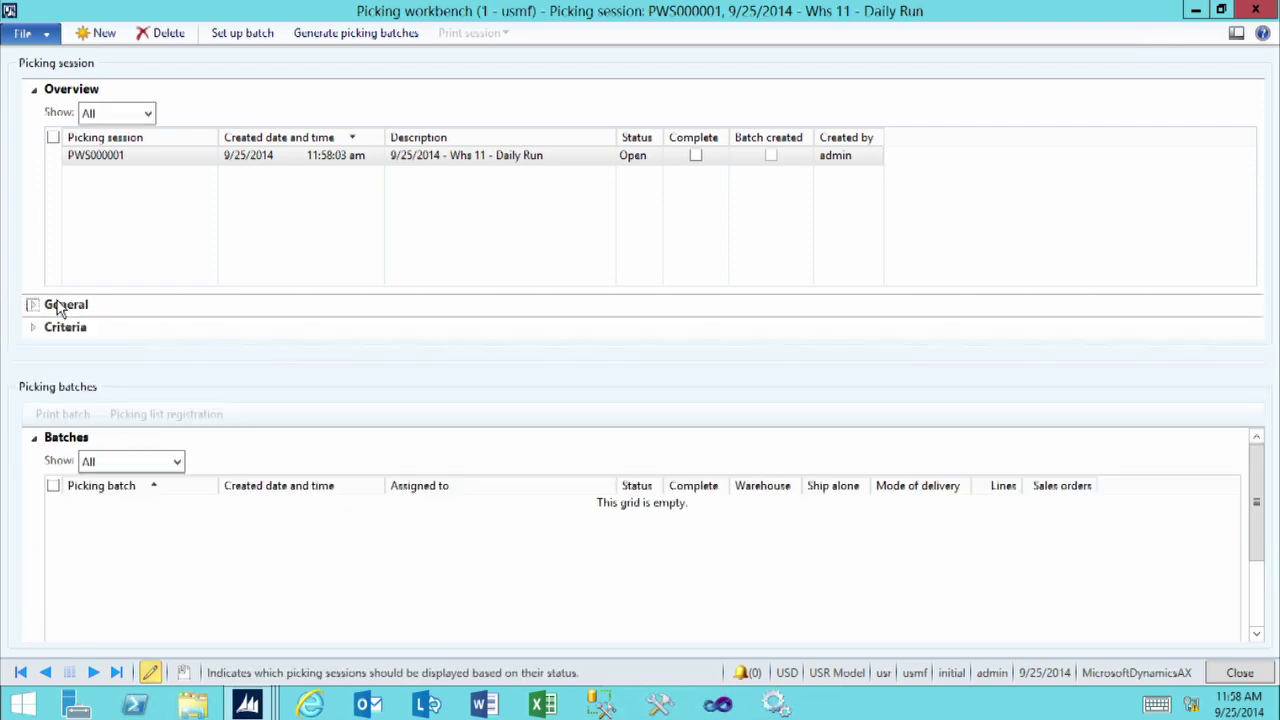
# Fill the session criteria from profile PWP000002 (Morning - Profile 11), keeping the group criteria as By criteria.
pyautogui.click(58, 330)
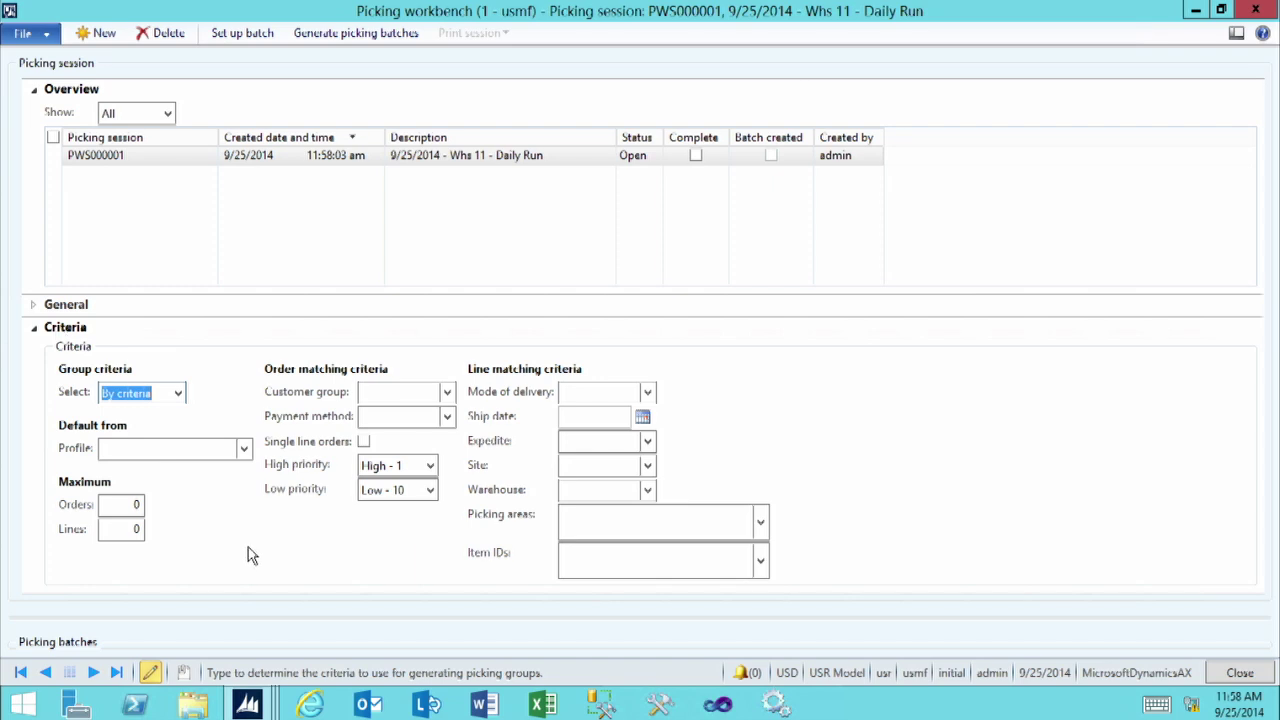
pyautogui.click(178, 393)
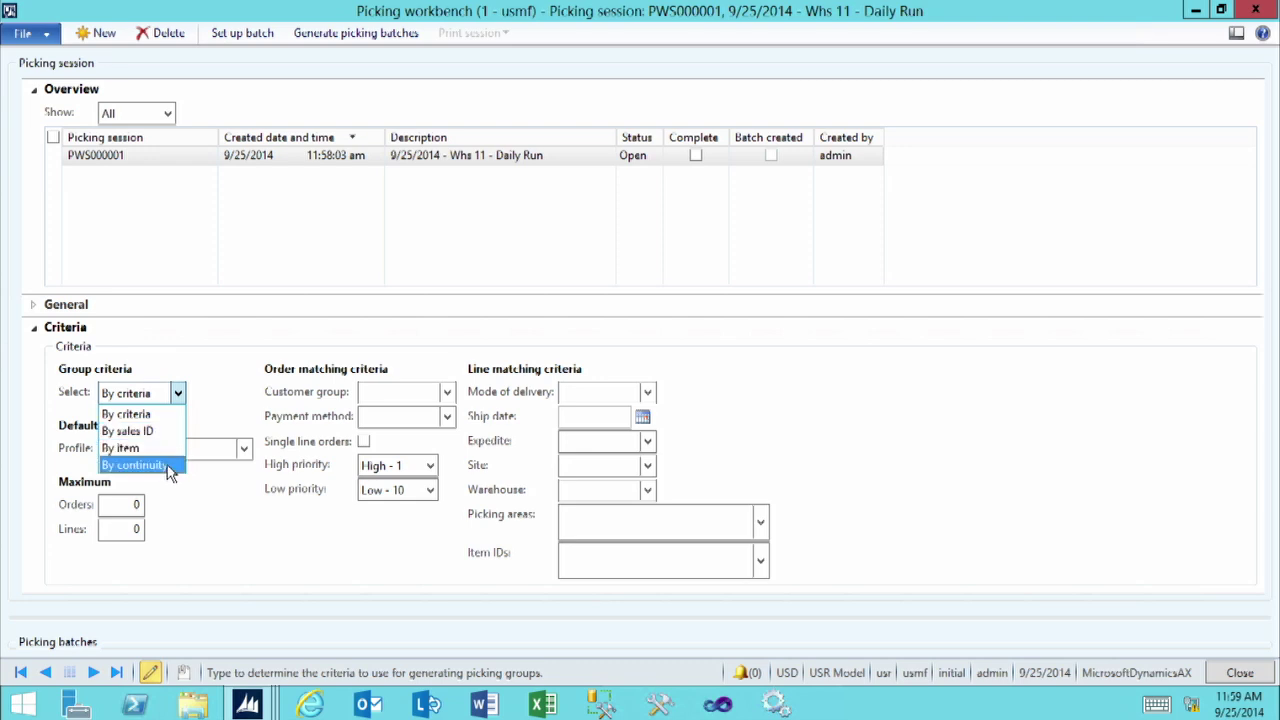
pyautogui.click(196, 447)
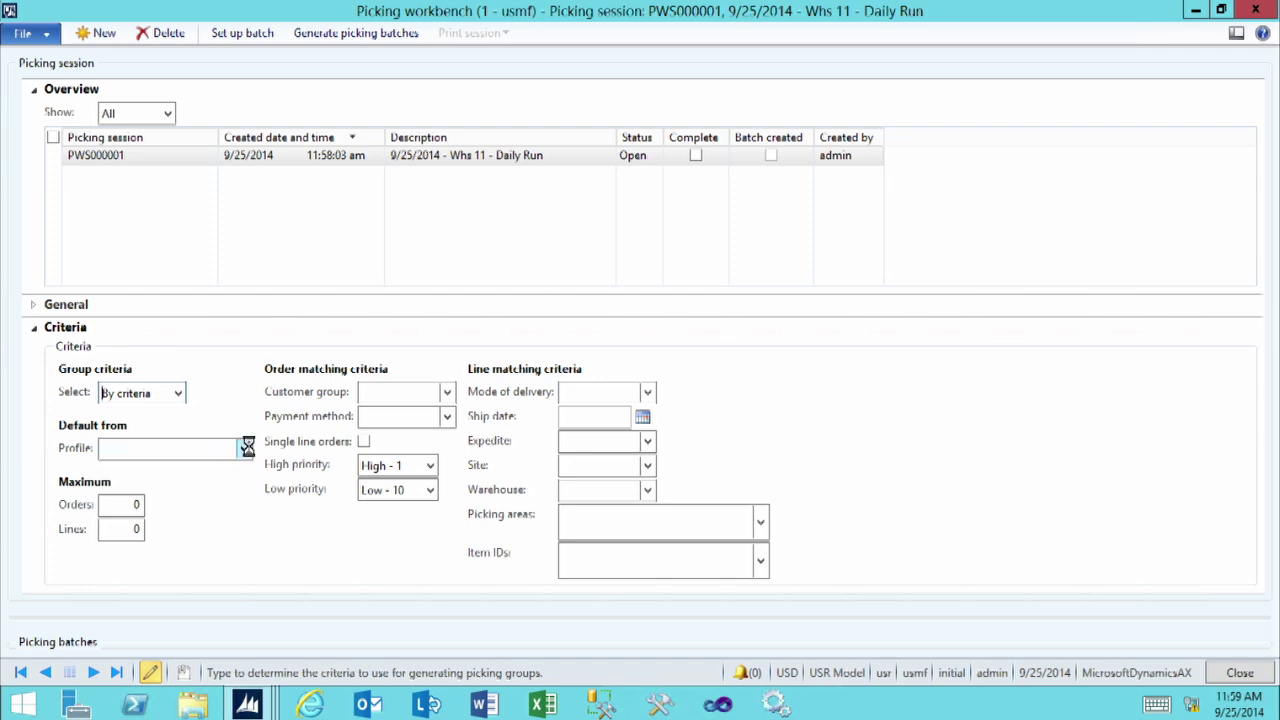
pyautogui.click(244, 448)
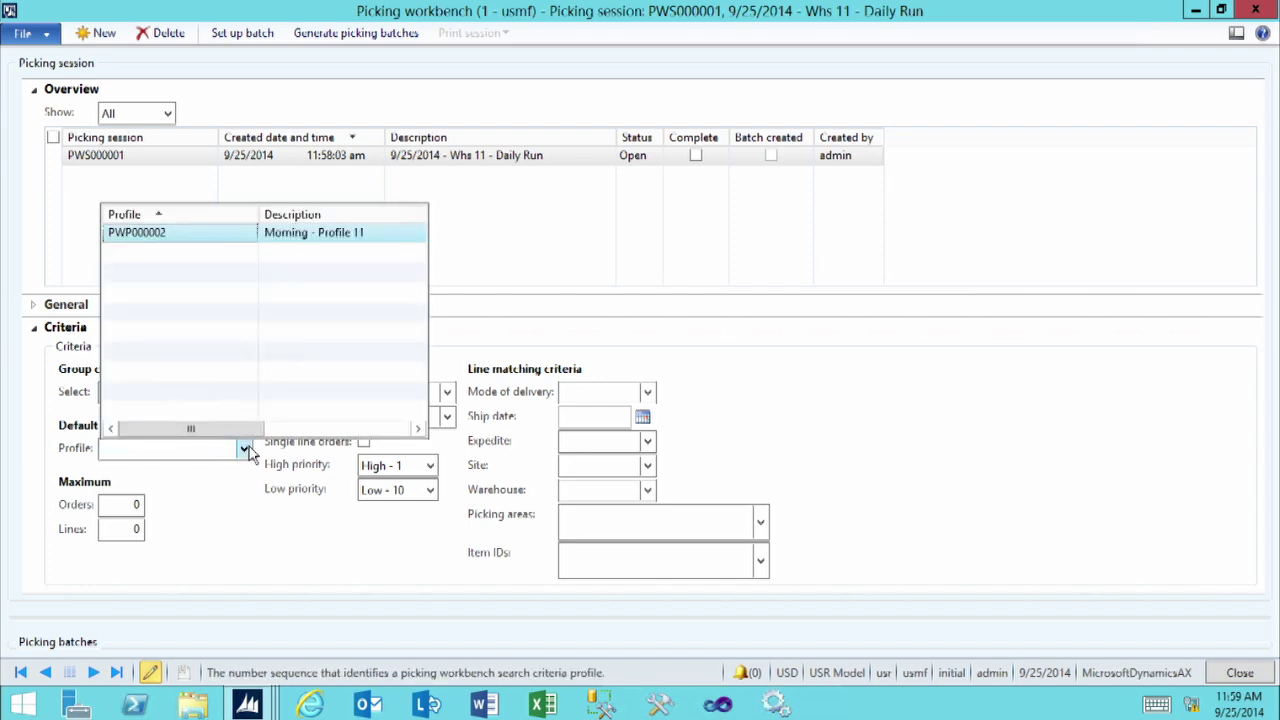
pyautogui.click(272, 240)
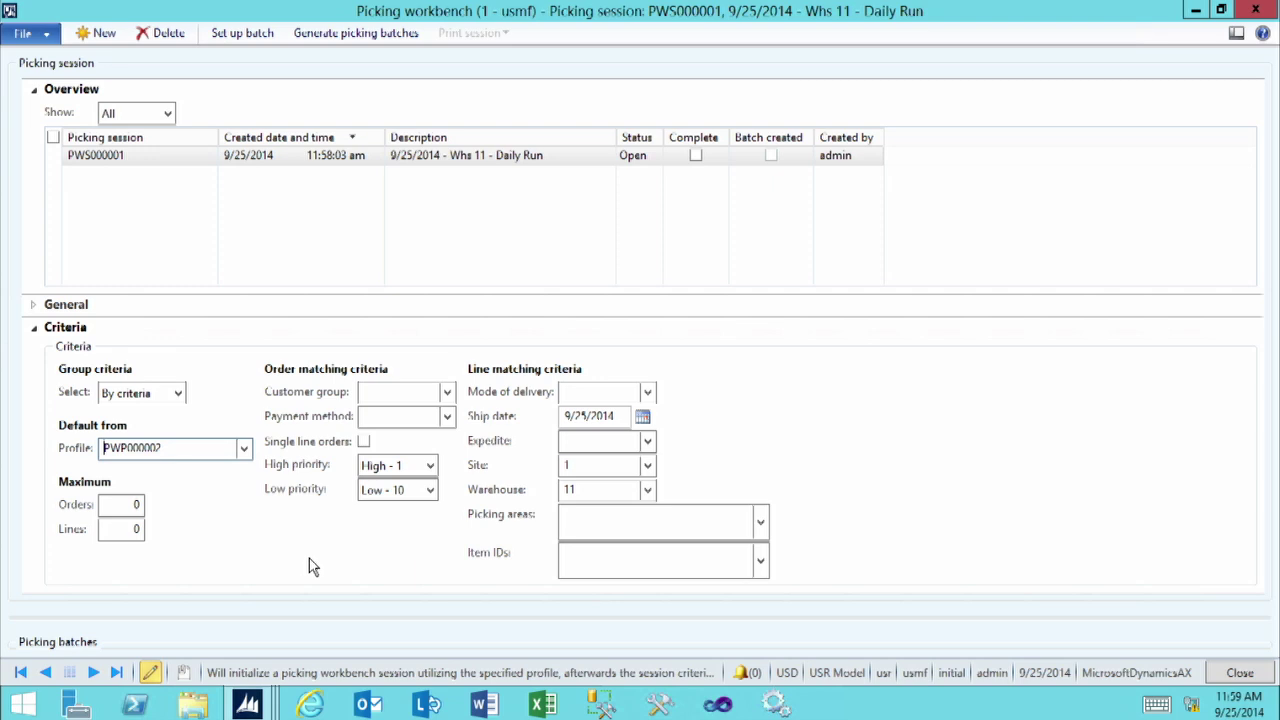
# Generate the picking batches for the session and collapse its criteria and overview sections.
pyautogui.click(65, 333)
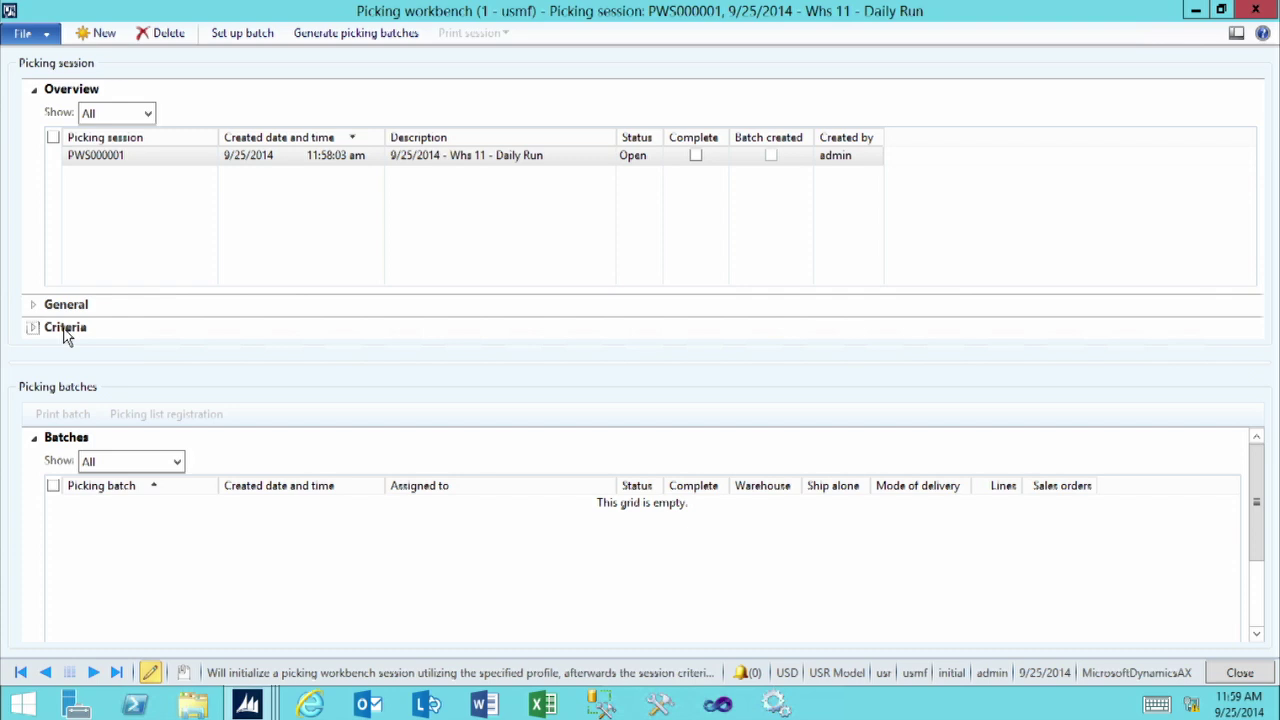
pyautogui.click(355, 34)
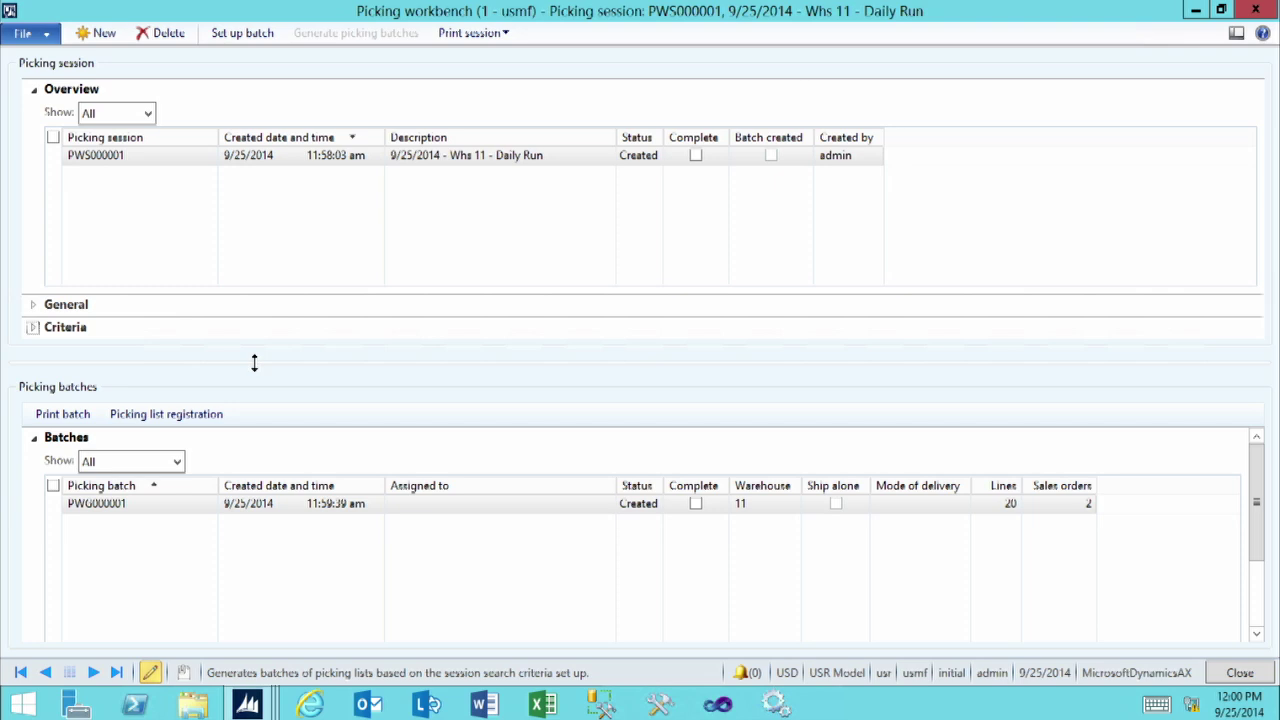
pyautogui.click(34, 91)
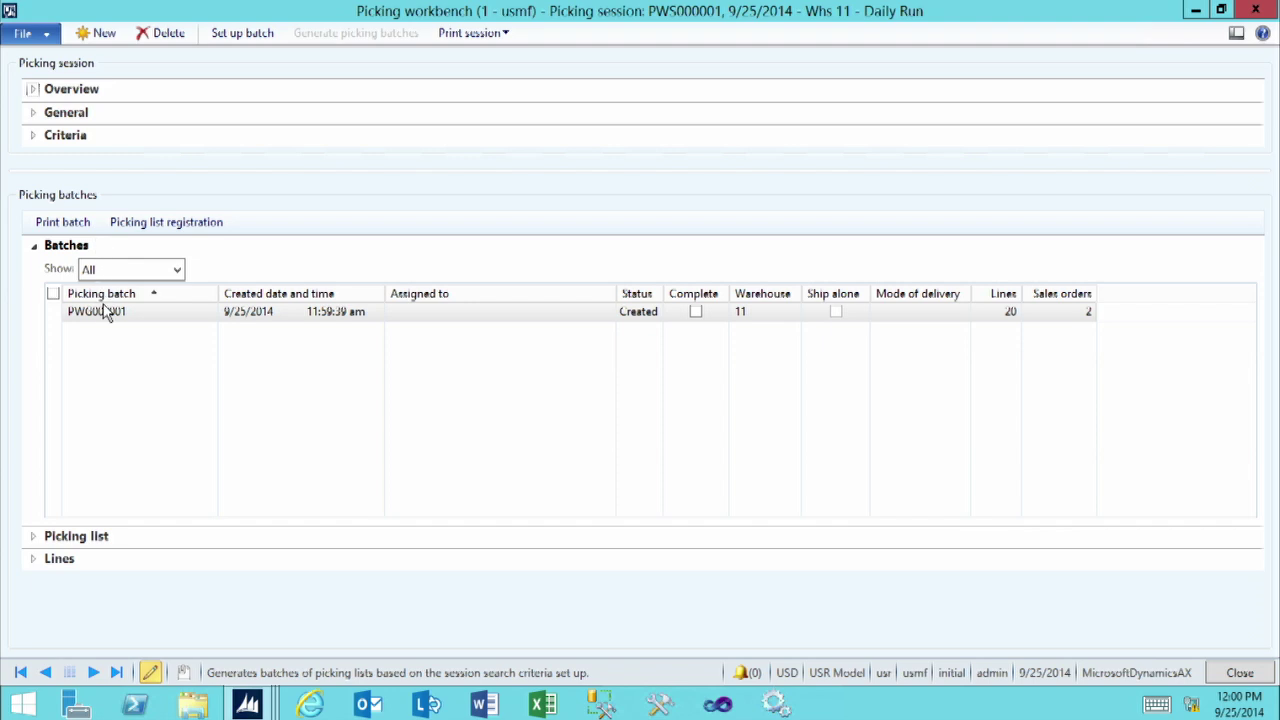
# Assign the generated warehouse 11 picking batch to an employee from the worker list.
pyautogui.click(153, 321)
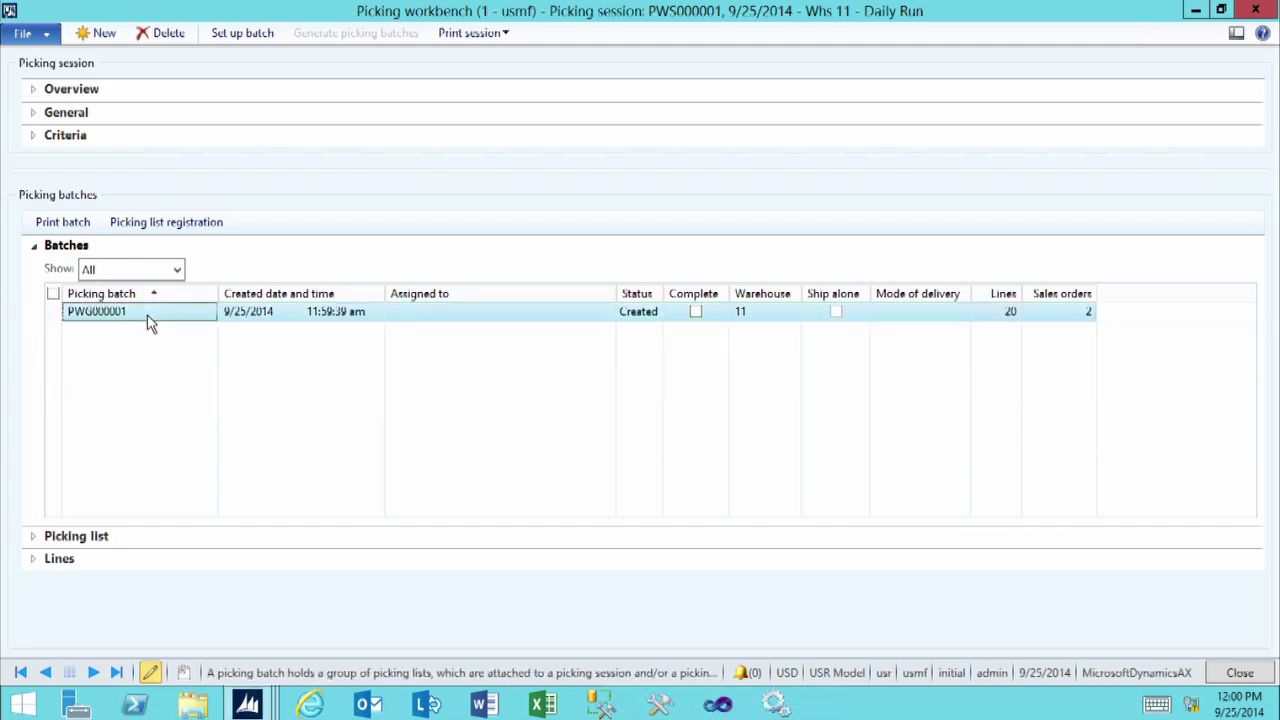
pyautogui.click(398, 311)
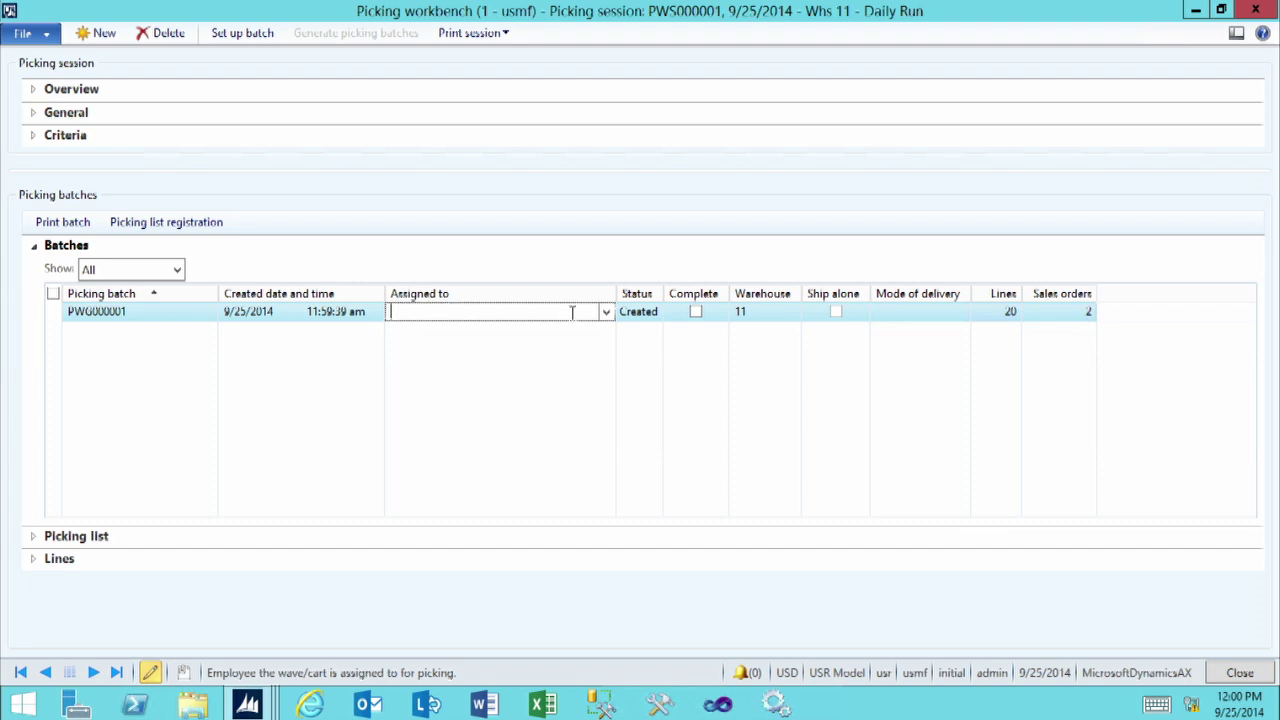
pyautogui.click(605, 313)
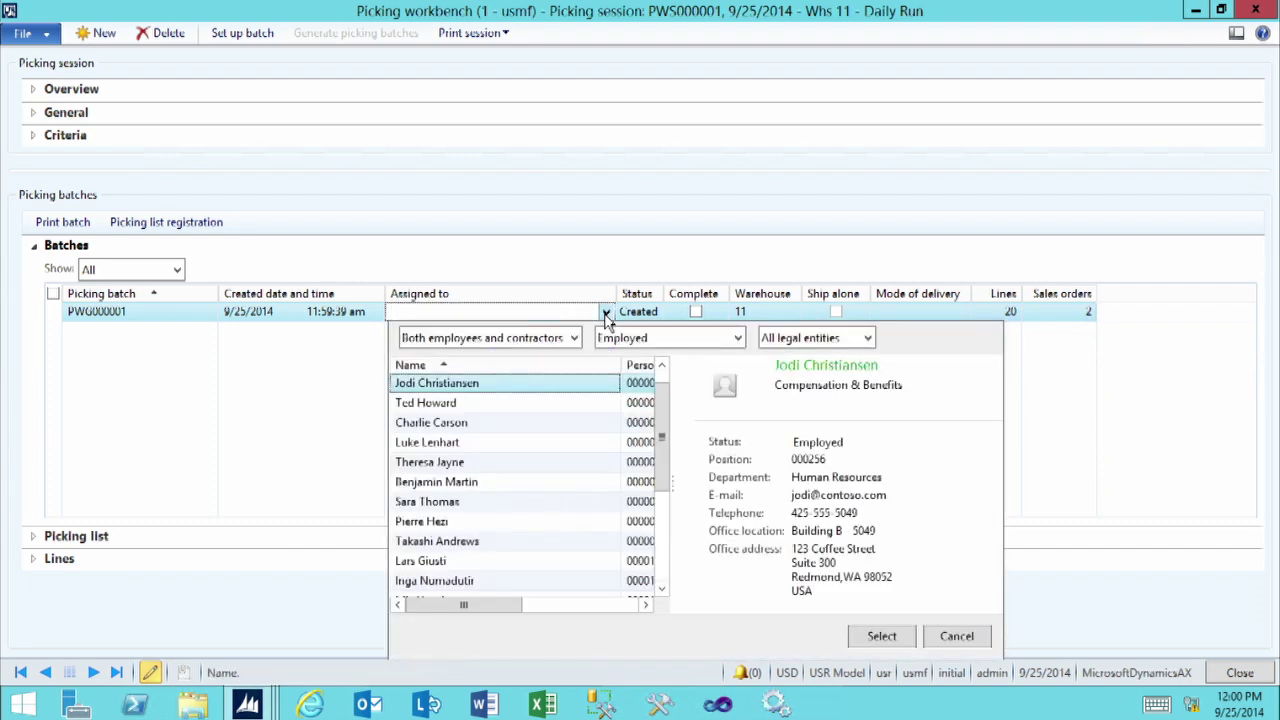
pyautogui.click(427, 443)
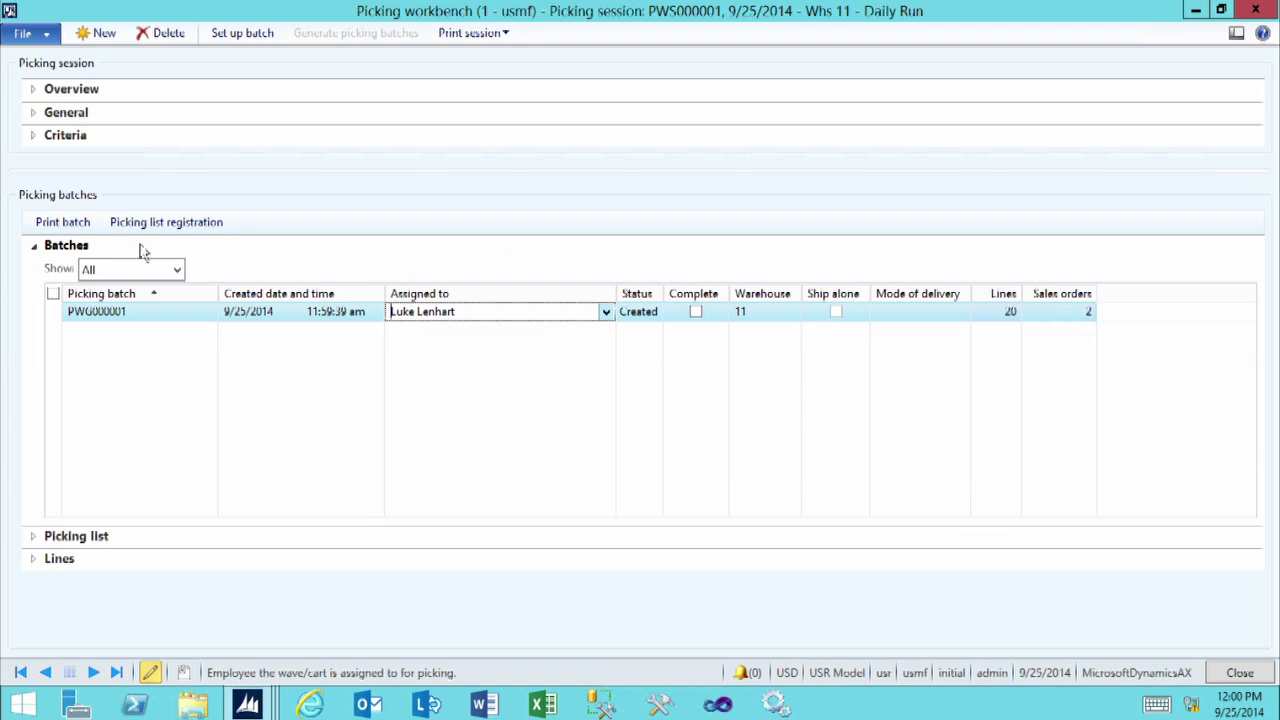
# Examine the batch's picking lists 00064 and 00065 with their item lines, widening the sales order number column.
pyautogui.click(34, 246)
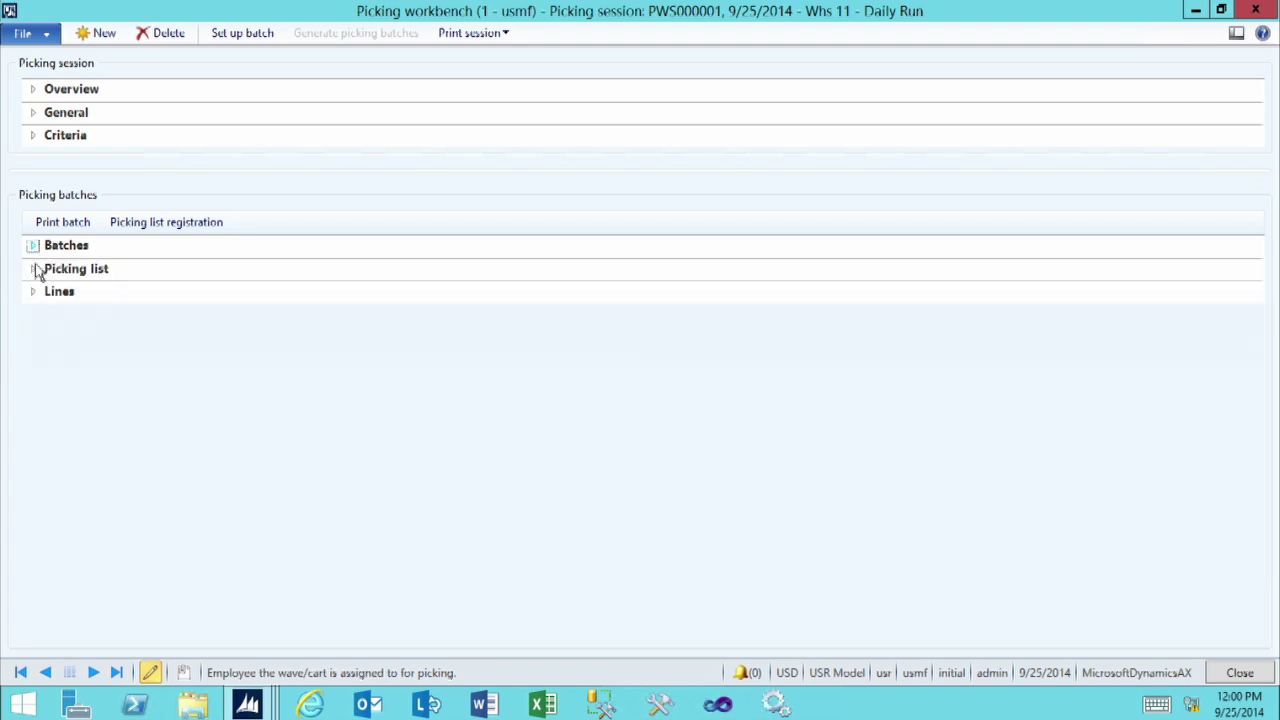
pyautogui.click(34, 270)
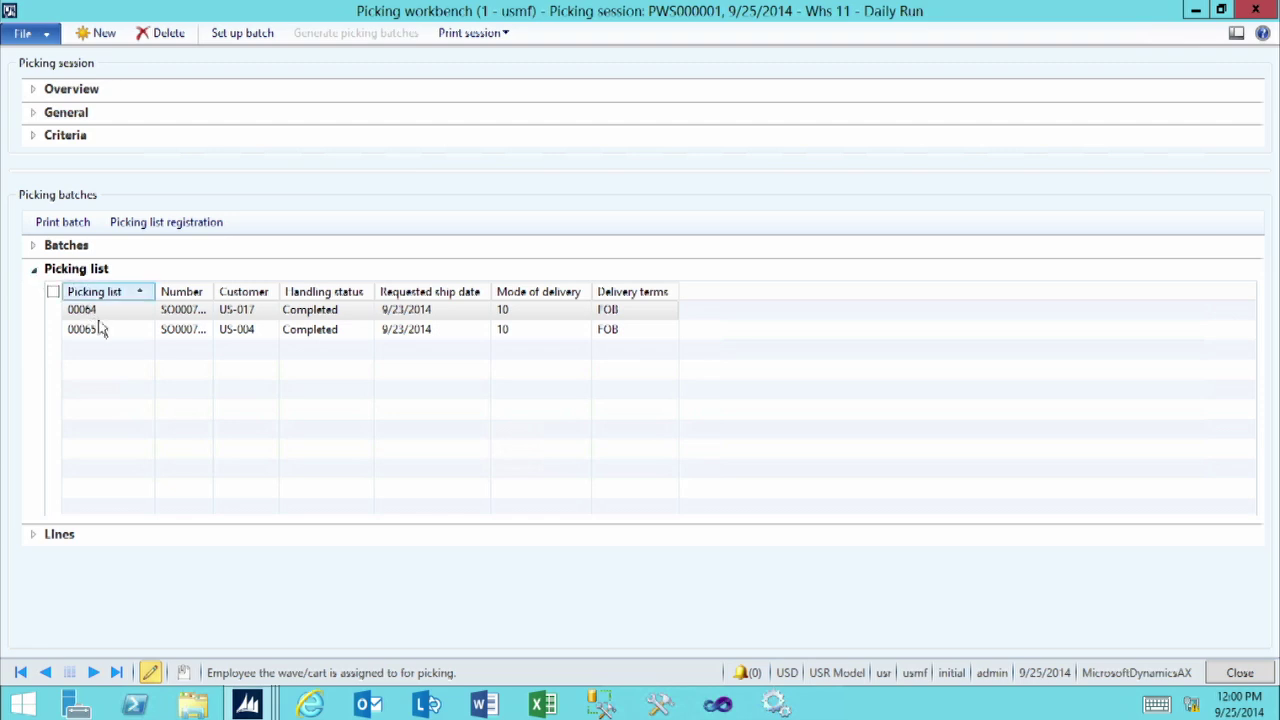
pyautogui.moveTo(213, 291); pyautogui.dragTo(231, 289)
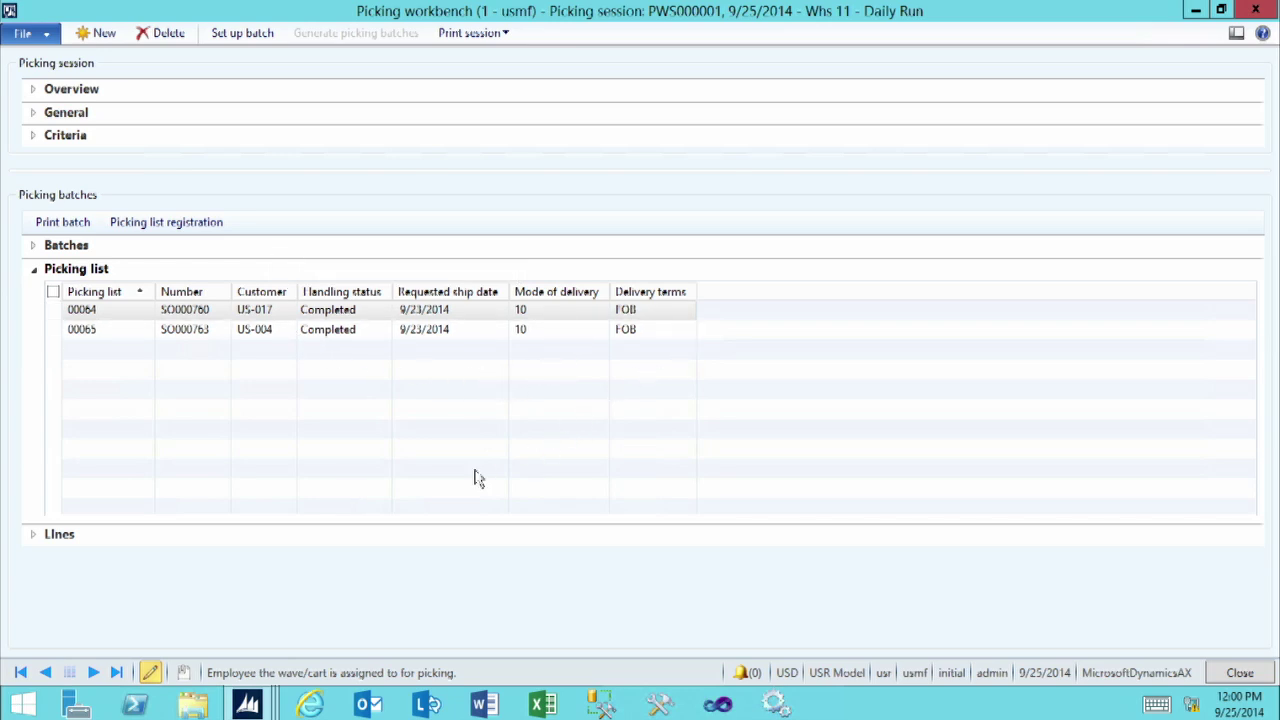
pyautogui.click(62, 540)
pyautogui.scroll(3, 166, 517)
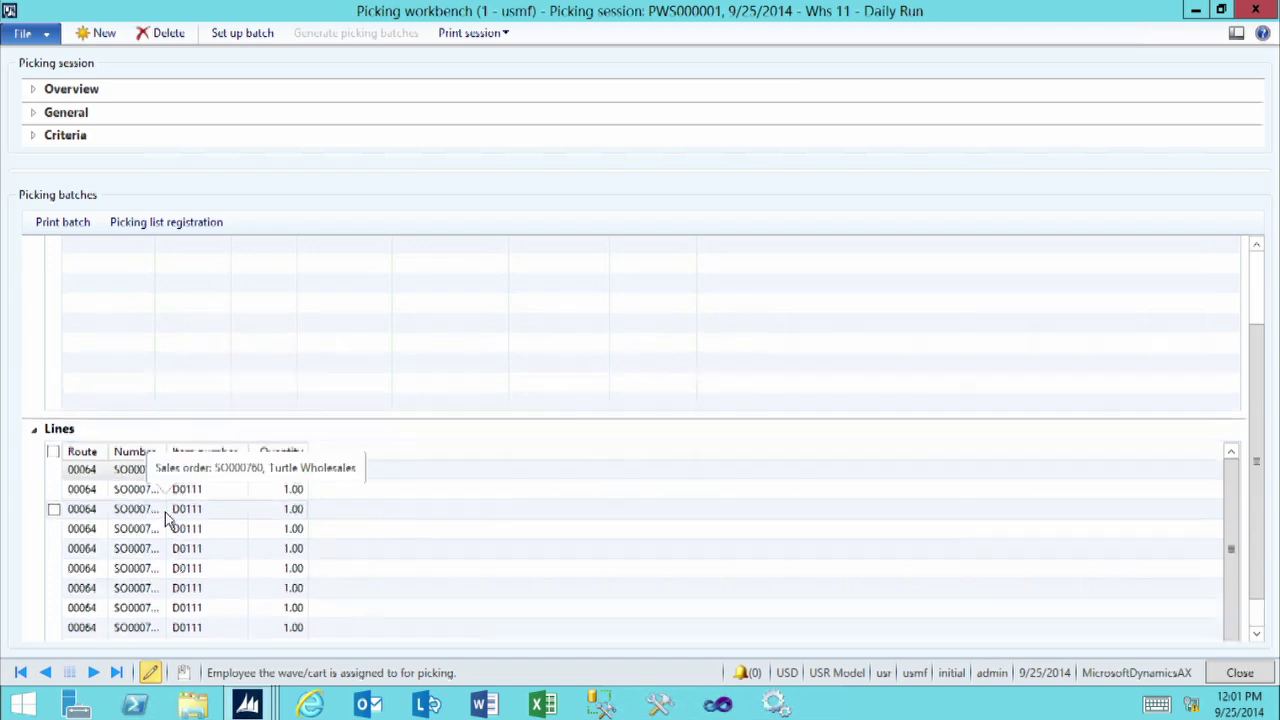
pyautogui.click(217, 318)
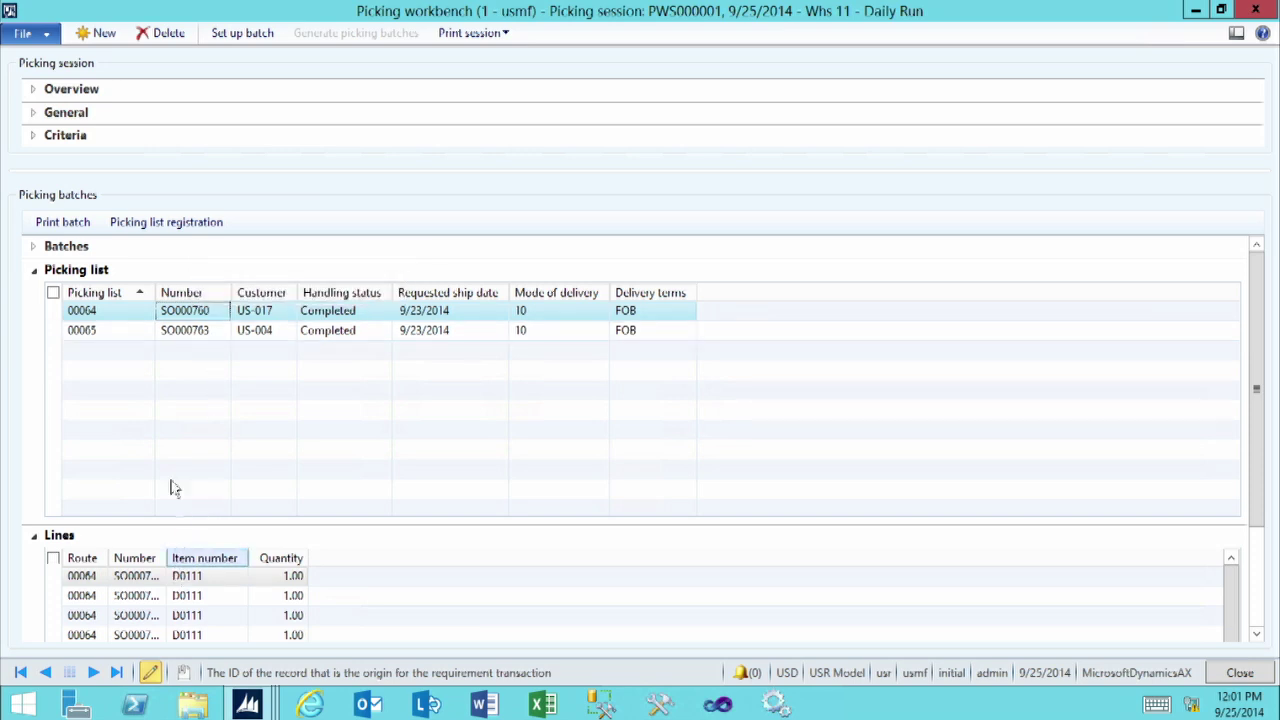
pyautogui.click(196, 335)
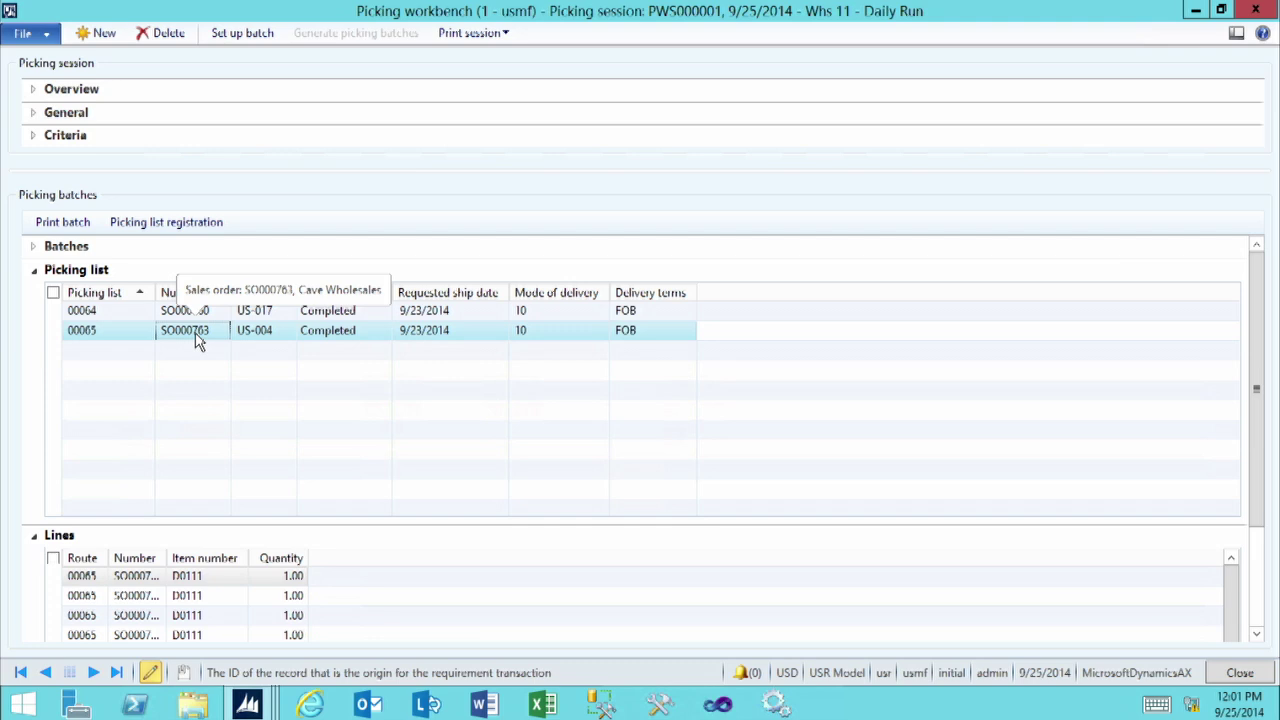
pyautogui.click(33, 271)
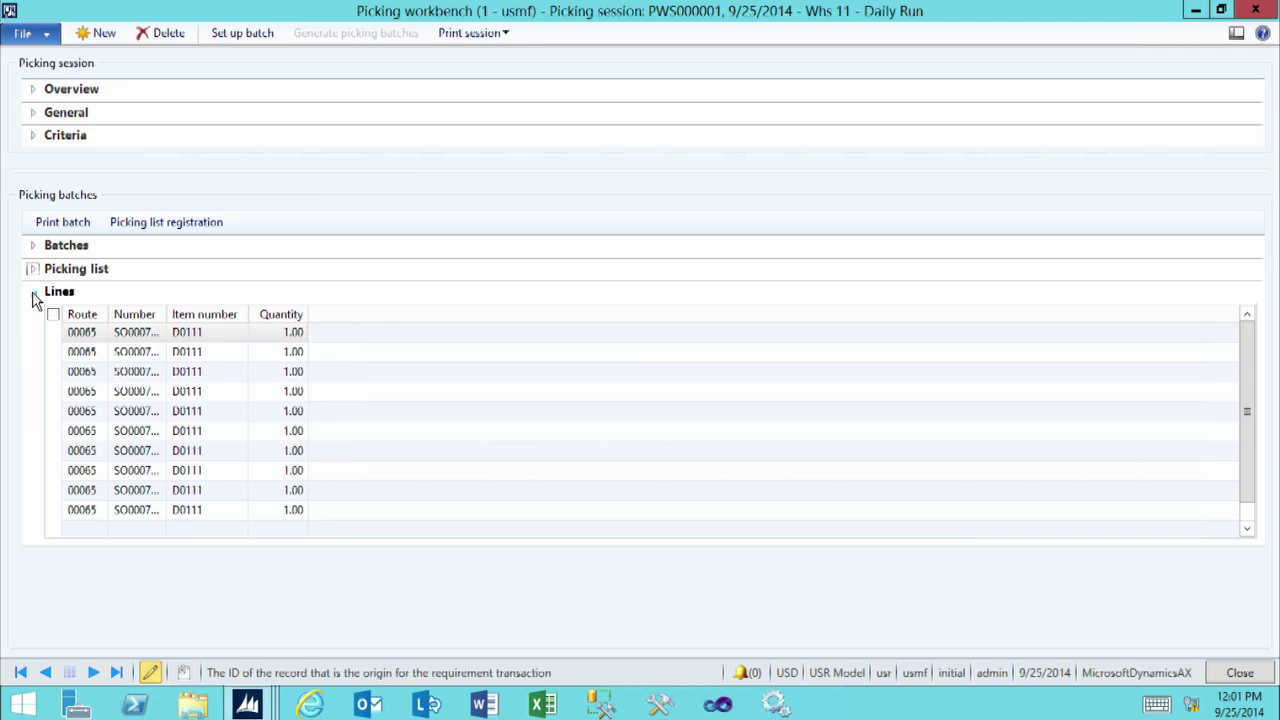
pyautogui.click(34, 294)
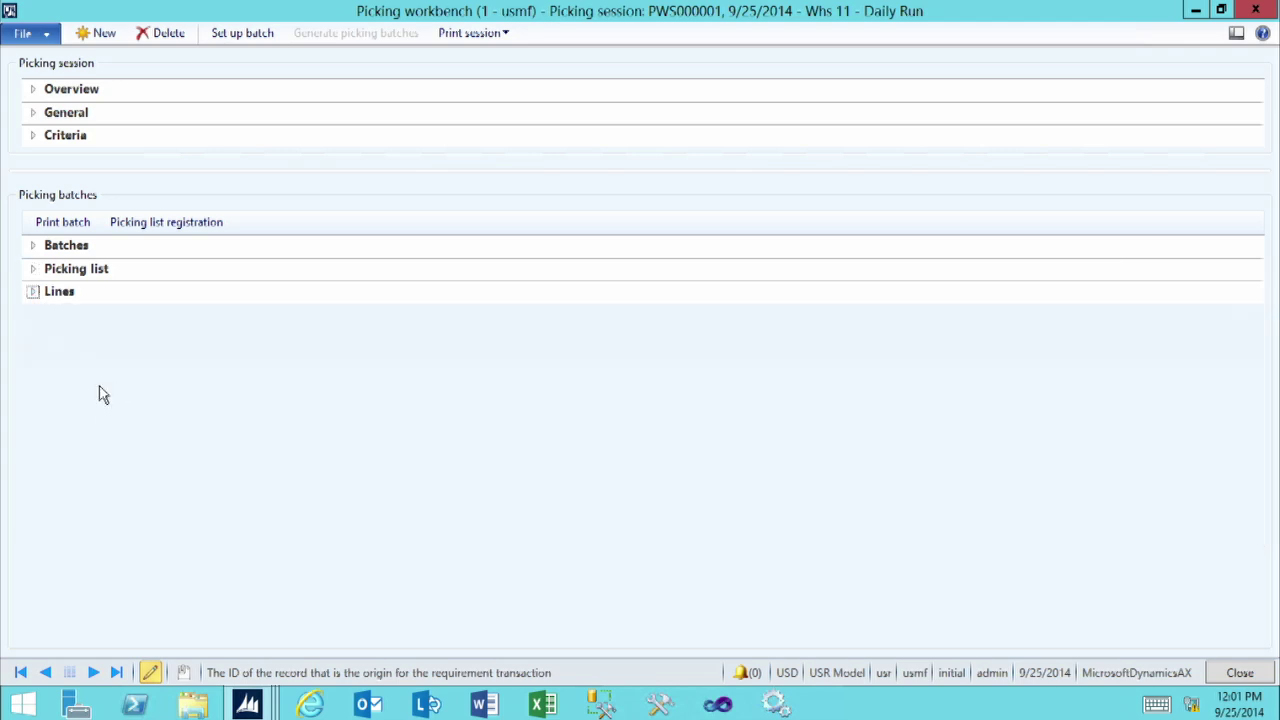
# Review the picking batch's assignment and status together with the picking session overview.
pyautogui.click(58, 251)
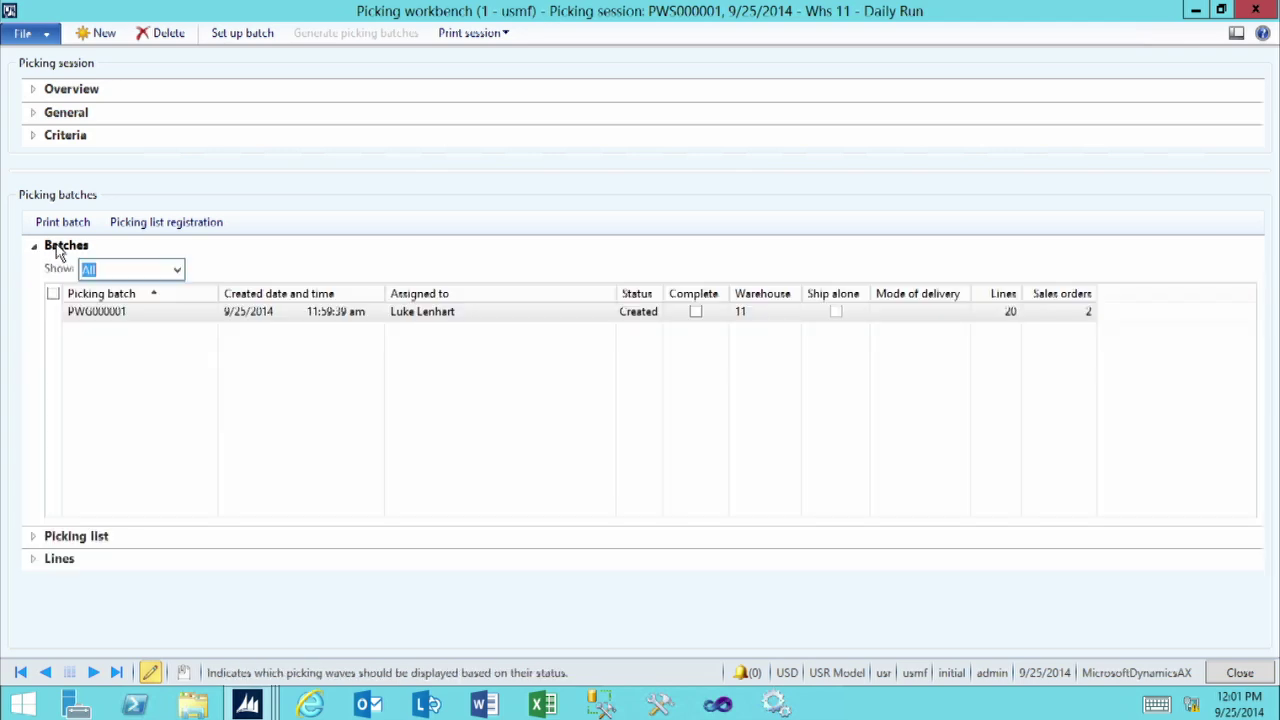
pyautogui.click(127, 317)
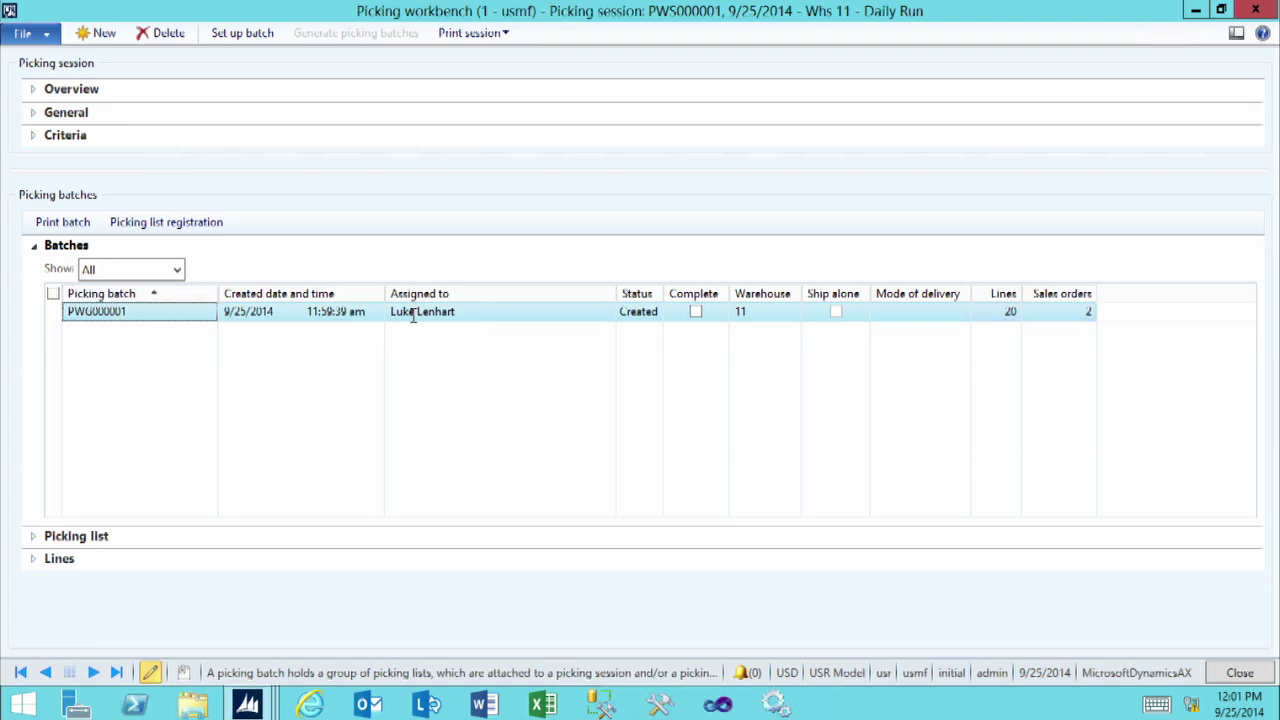
pyautogui.moveTo(413, 321)
pyautogui.moveTo(467, 318)
pyautogui.click(62, 92)
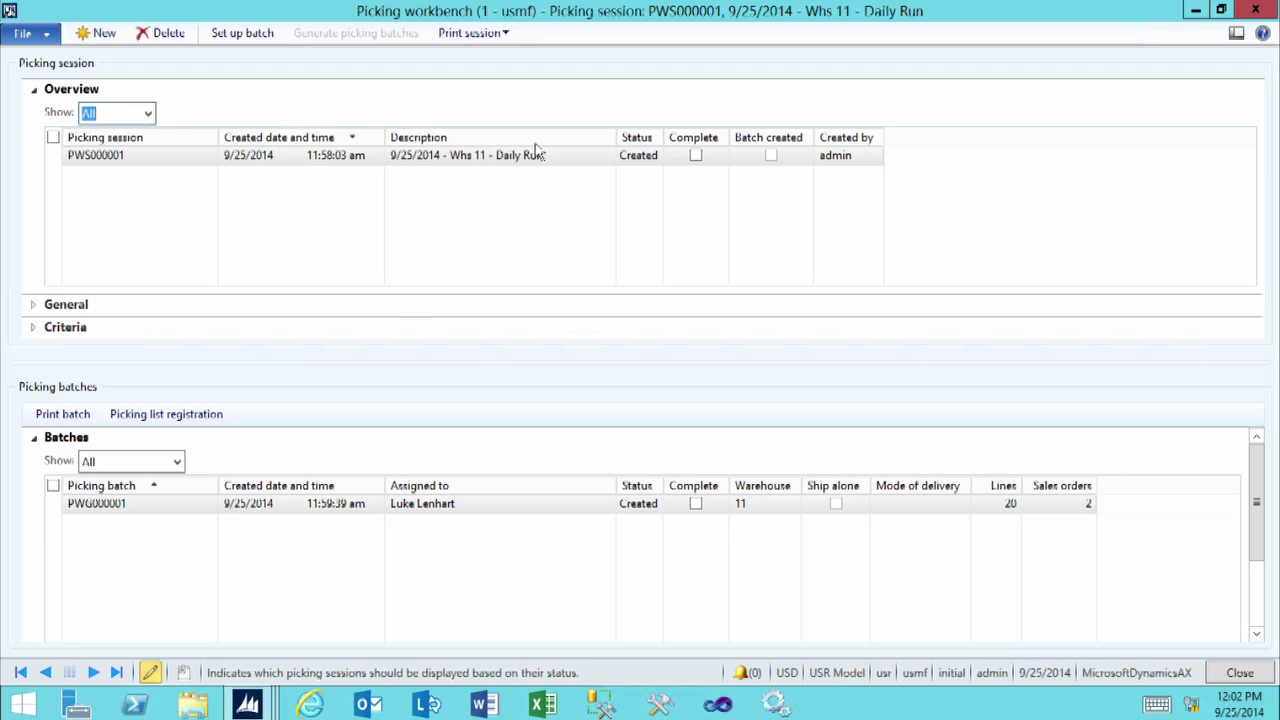